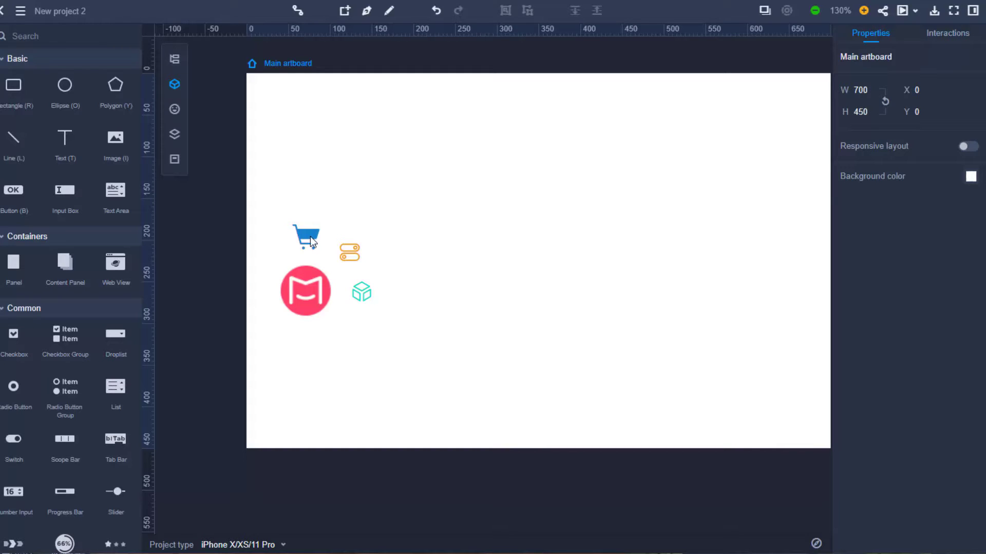
Add State 1 to the shopping cart icon and move it upward.
left_click(310, 239)
left_click(736, 135)
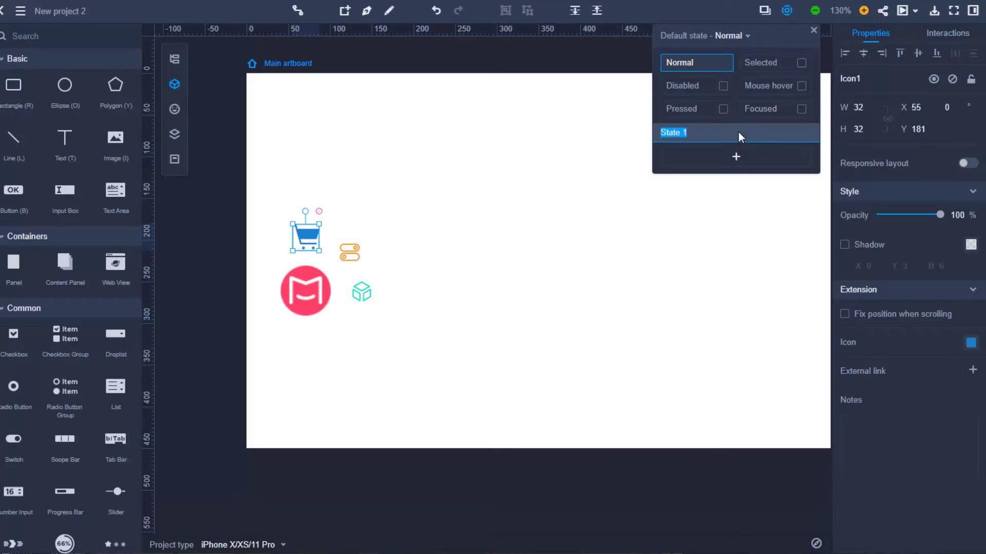
left_click_drag(311, 235, 309, 202)
Add State 1 to the yellow database icon, placing it up and to the right.
left_click(350, 253)
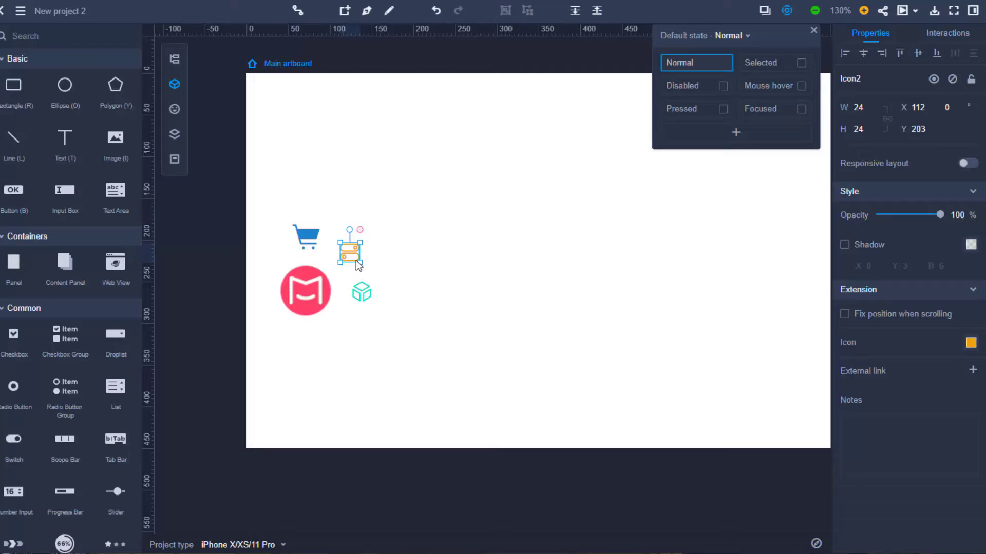
double_click(693, 133)
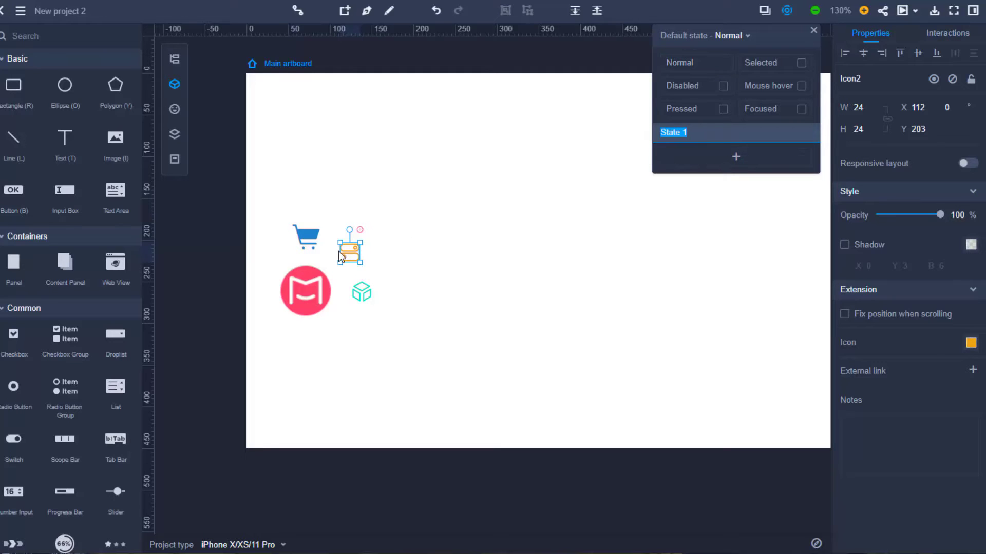
left_click_drag(349, 253, 375, 235)
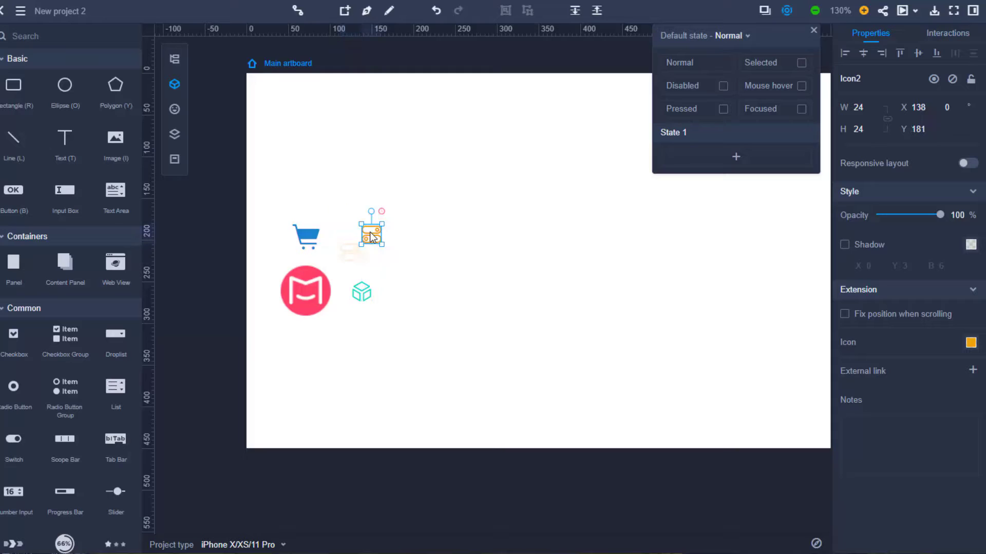
key("Right")
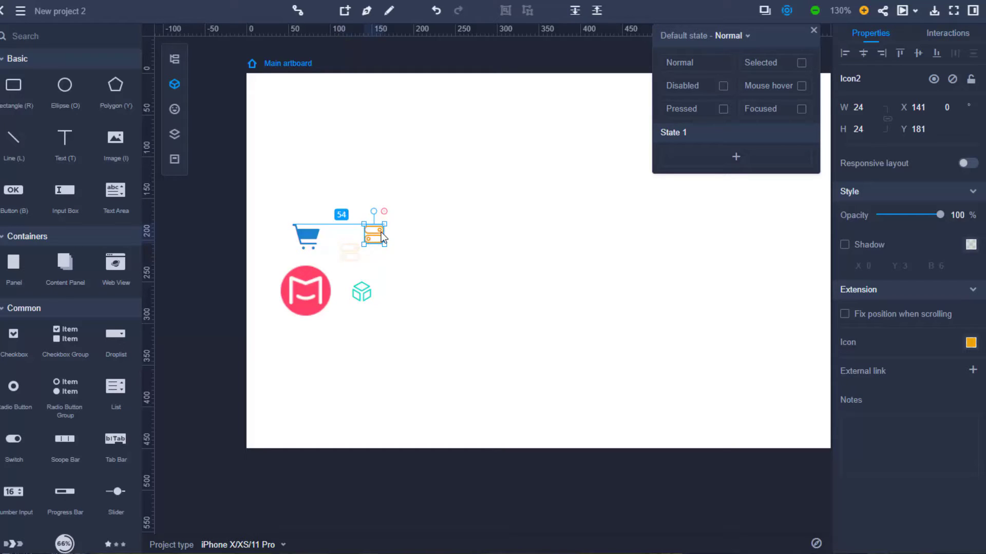
key("Right")
key("Right")
key("Down")
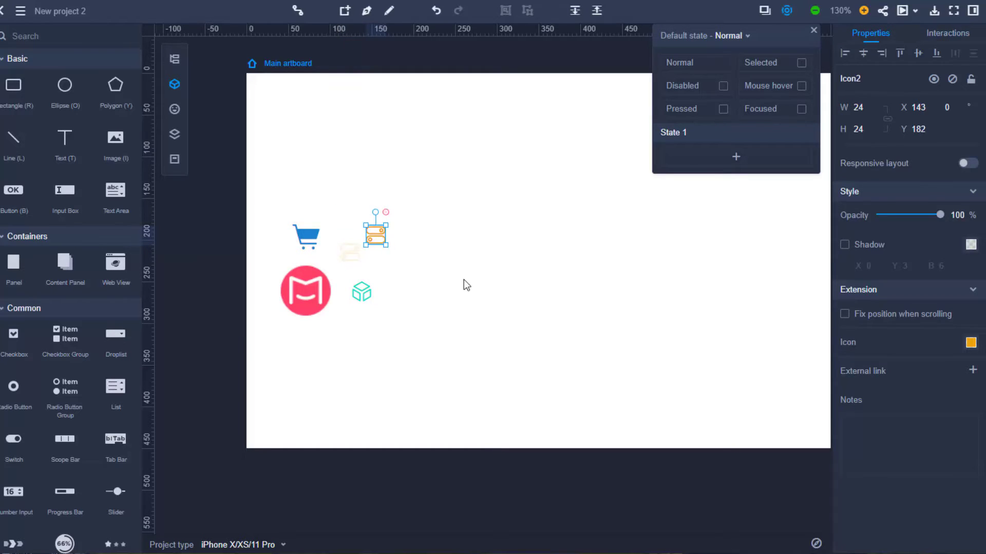
left_click(463, 285)
Add State 1 to the teal cube icon and shift it to the right.
left_click(362, 293)
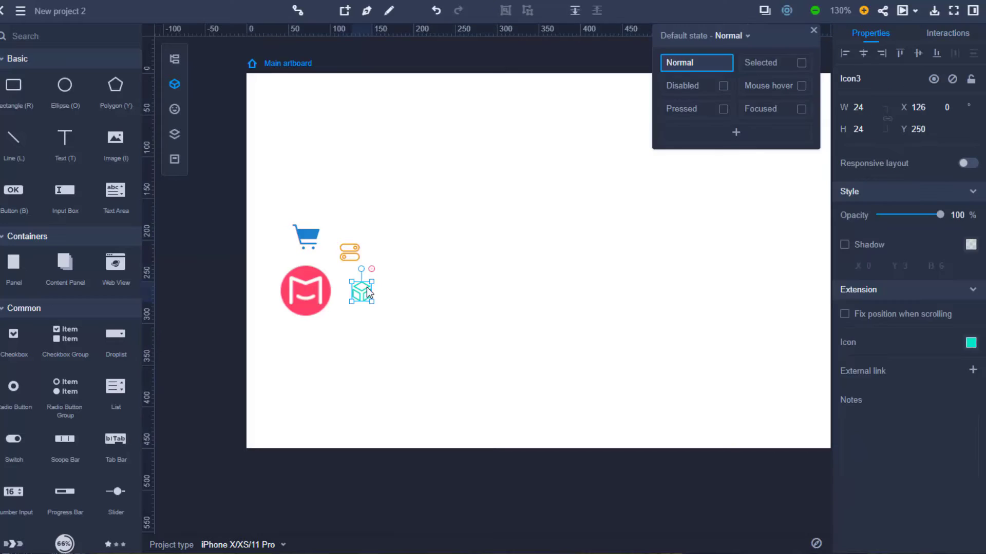
left_click(736, 133)
left_click_drag(362, 292, 393, 295)
Set Normal-state opacity to 0 on the cart, database and cube icons, keeping State 1 at 100.
left_click(540, 308)
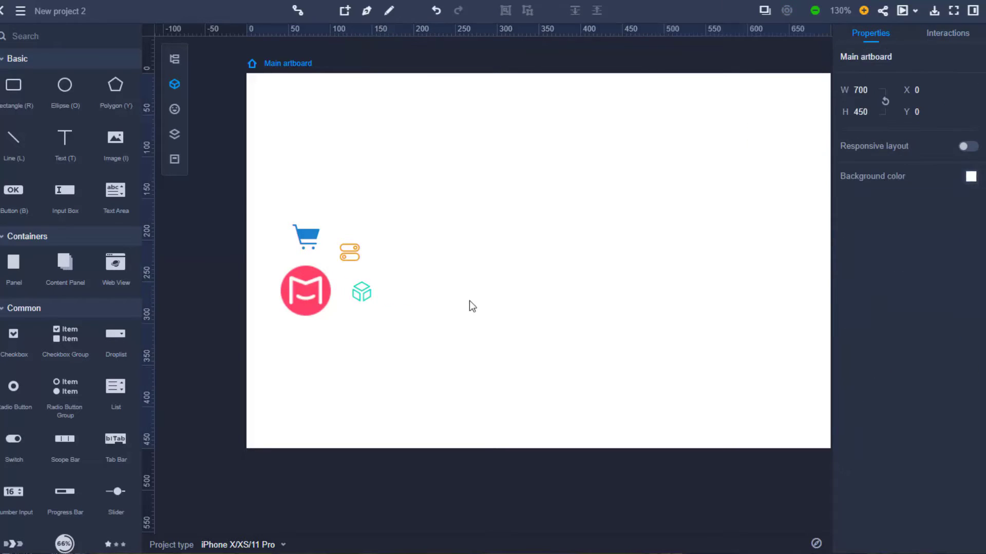
left_click(318, 247)
mouse_move(941, 215)
left_mouse_down()
mouse_move(877, 216)
mouse_move(941, 214)
left_mouse_up()
left_click(714, 133)
left_click(350, 253)
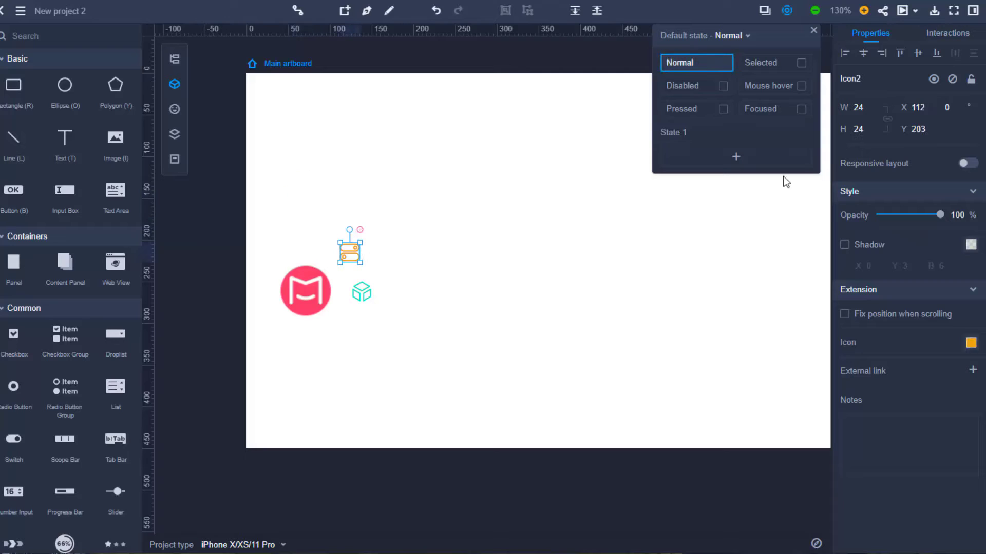
left_click_drag(940, 215, 877, 215)
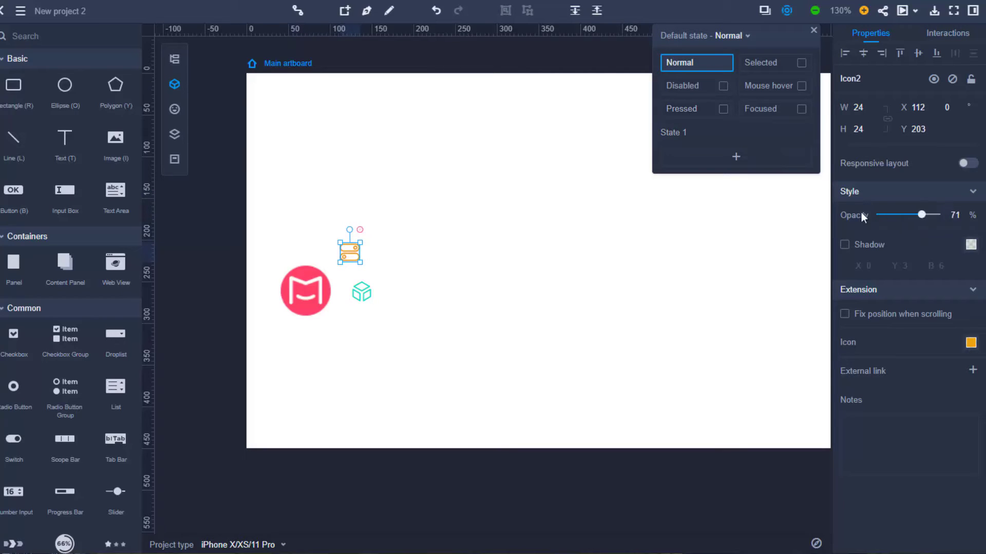
left_click(724, 135)
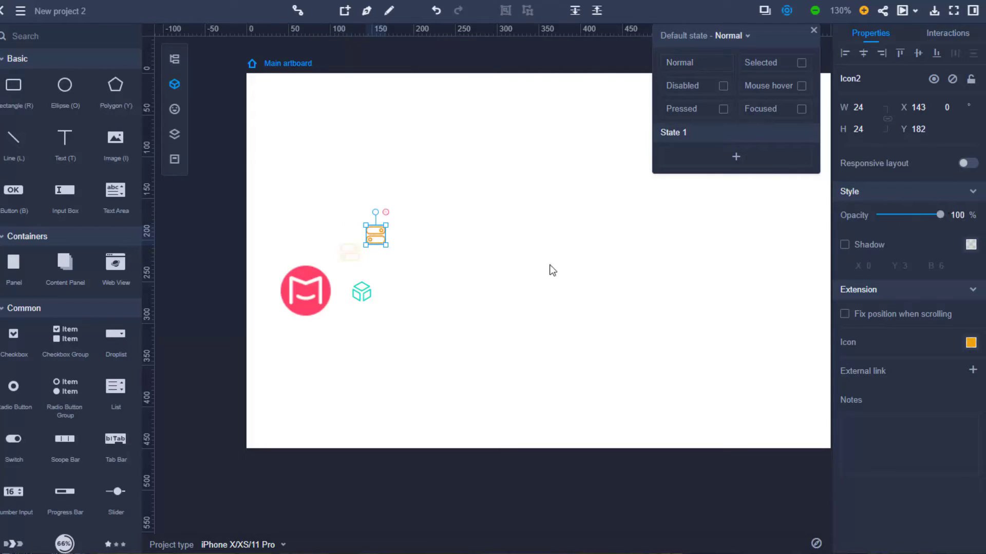
left_click(362, 292)
mouse_move(939, 215)
left_mouse_down()
mouse_move(877, 215)
mouse_move(939, 215)
left_mouse_up()
left_click(684, 132)
Link the red logo's click to Icon1: Switch state to State 1, Ease out, delay 0.
left_click(612, 286)
left_click(323, 277)
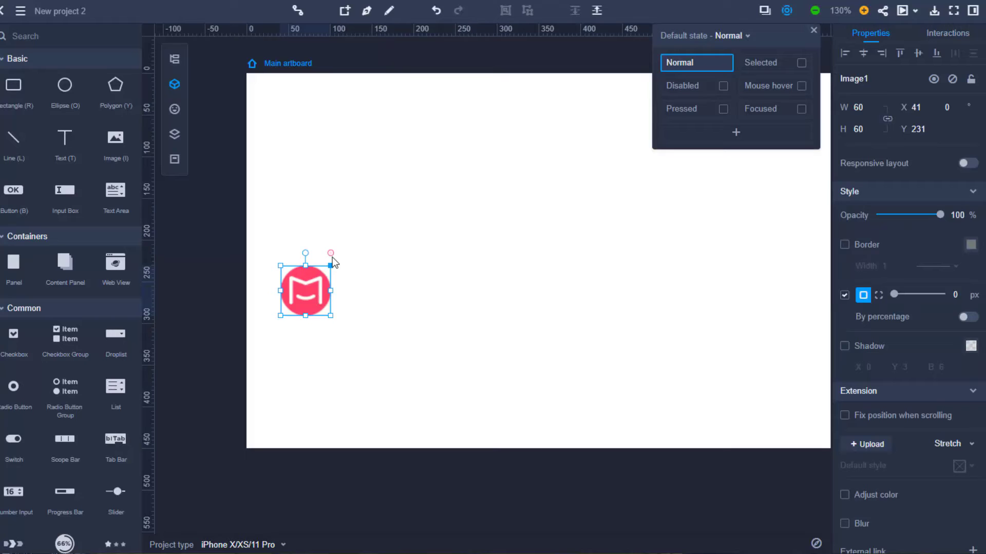
left_click_drag(331, 254, 308, 240)
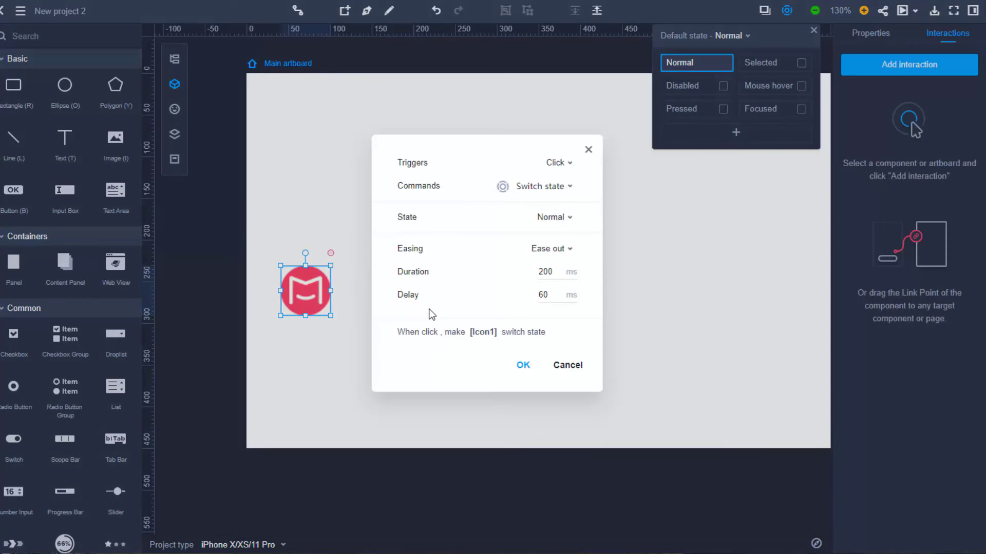
left_click(564, 187)
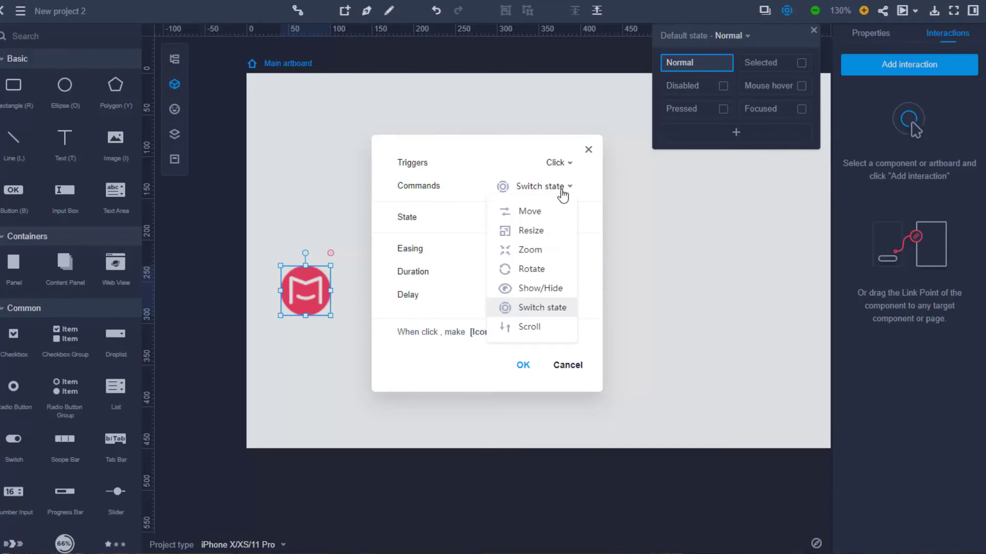
left_click(541, 307)
left_click(553, 217)
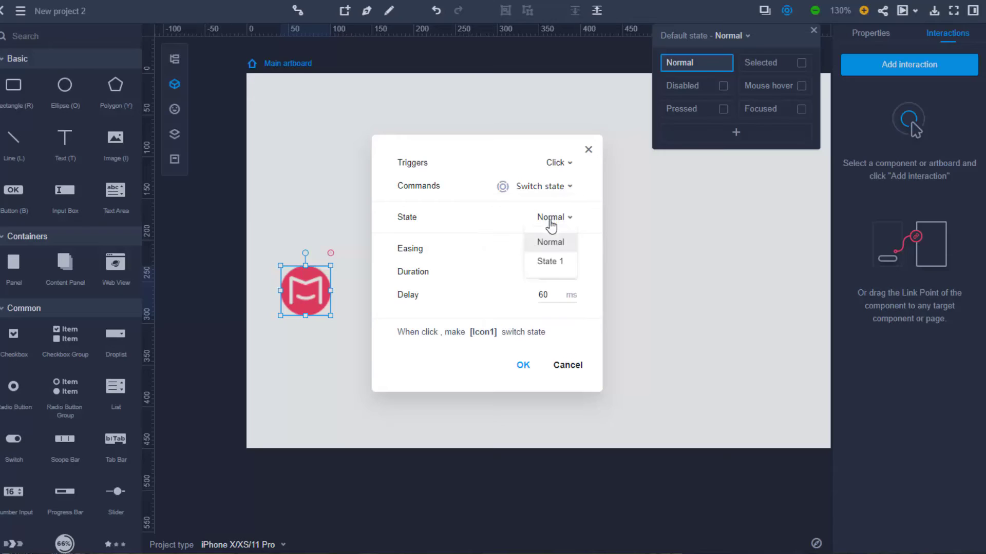
left_click(553, 262)
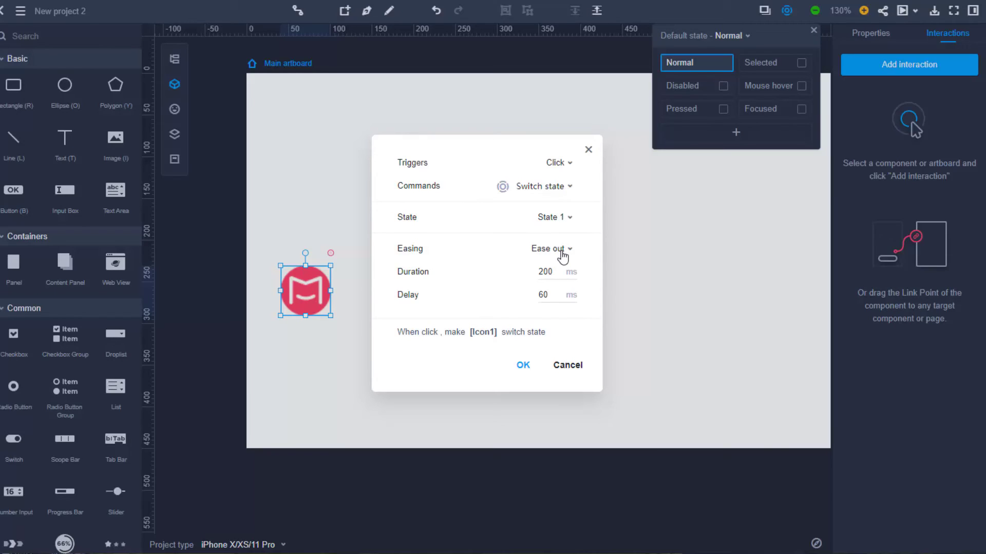
left_click(558, 249)
left_click(549, 336)
left_click_drag(528, 296, 476, 296)
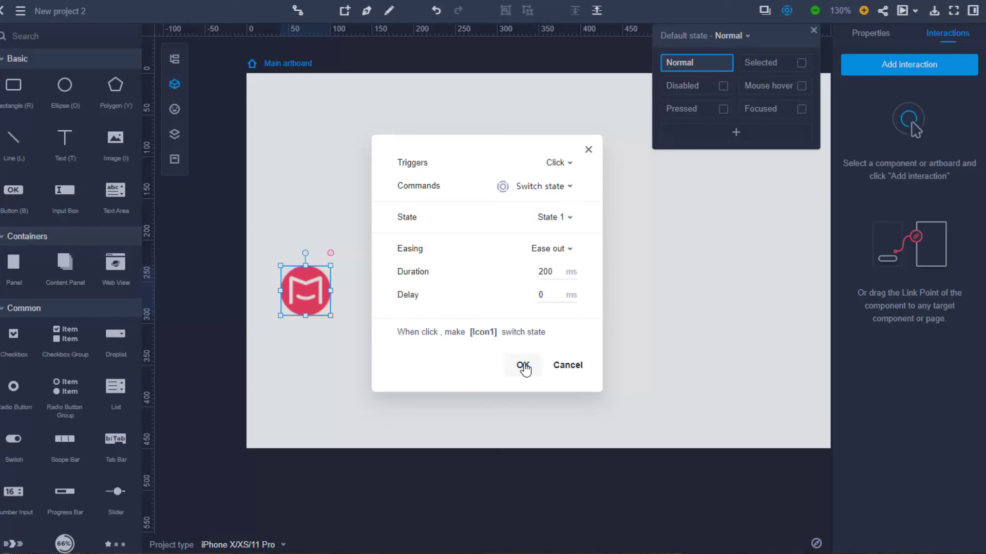
left_click(523, 366)
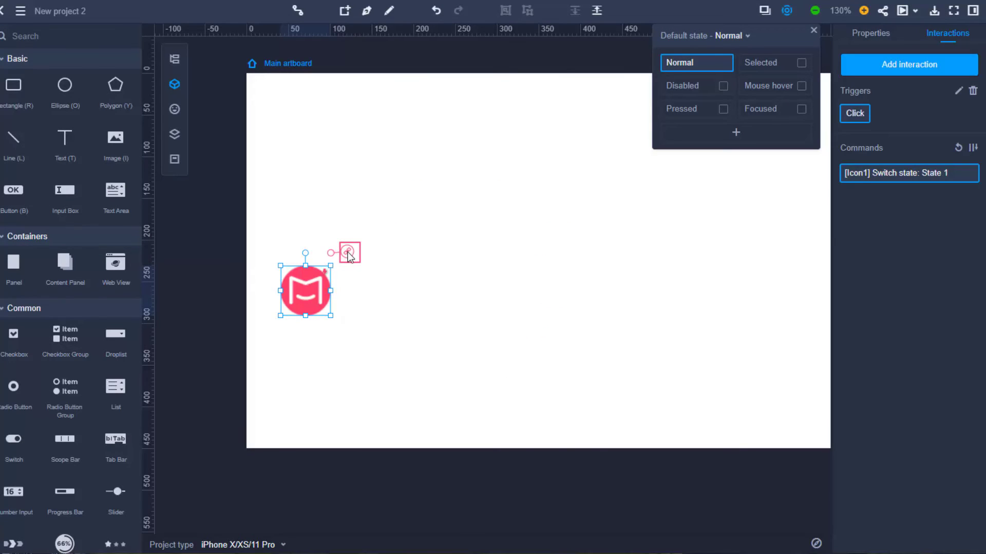
Link the logo click to switch Icon2 to State 1 with a 30 ms delay.
left_click(349, 254)
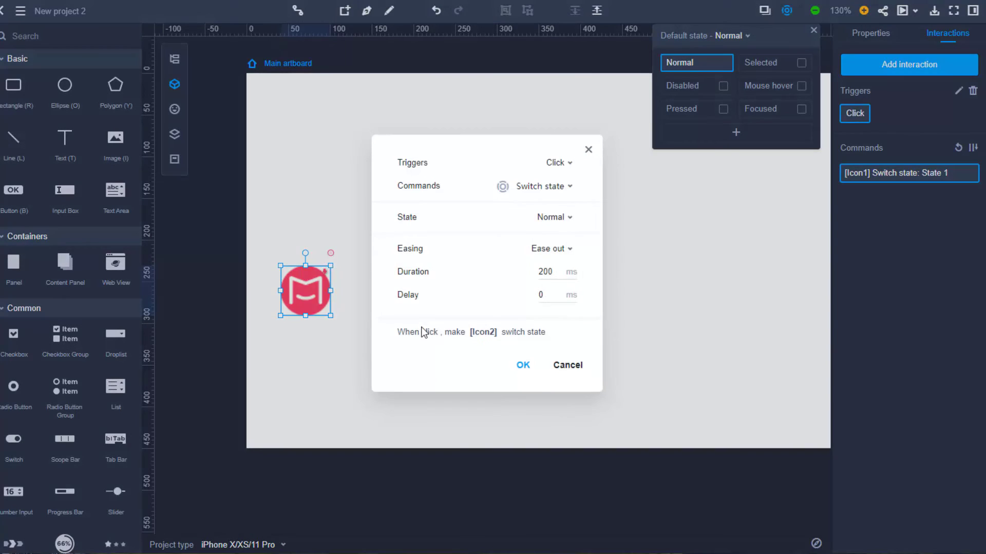
left_click(554, 217)
left_click(553, 261)
double_click(552, 294)
type("30")
left_click(523, 365)
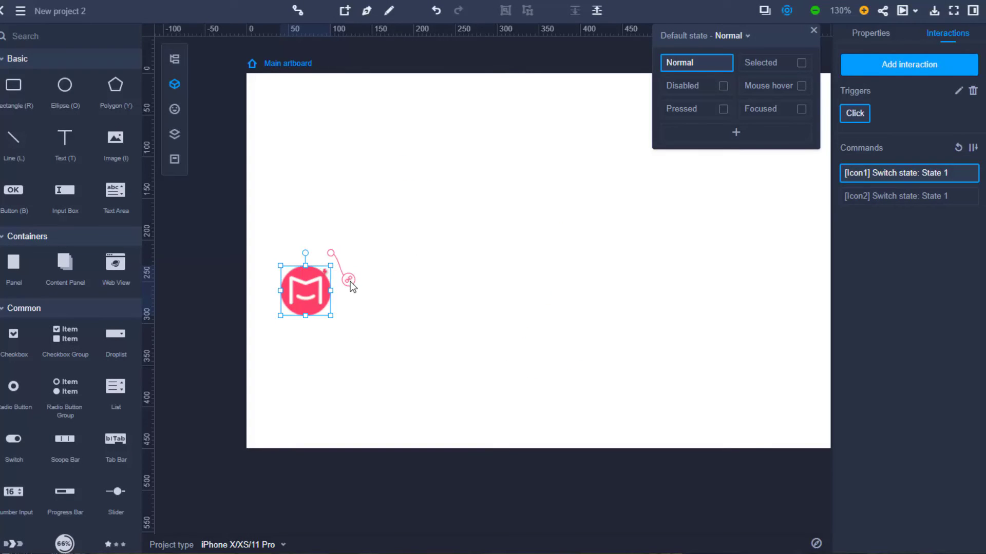
Link the logo click to switch Icon3 to State 1 with a 60 ms delay.
left_click_drag(331, 253, 361, 294)
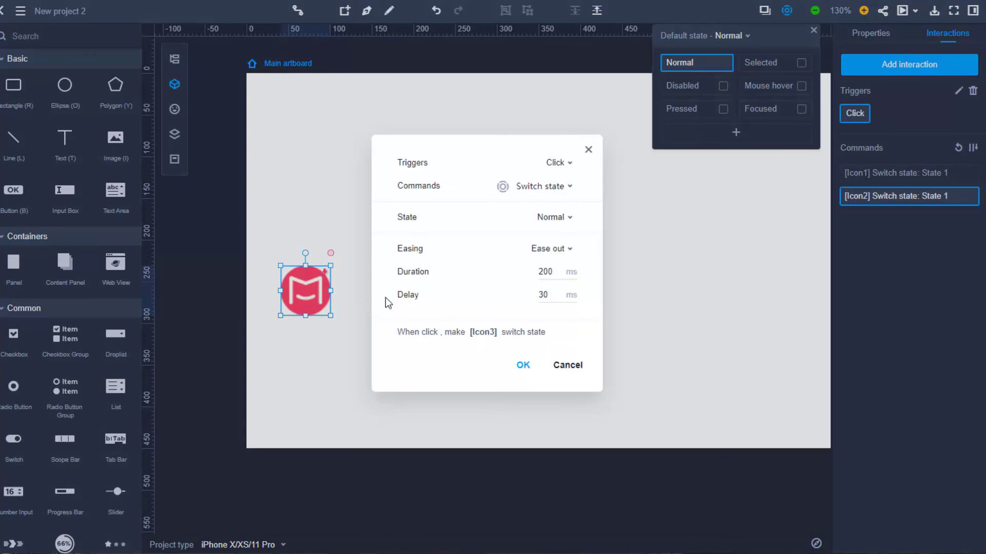
left_click(554, 218)
left_click(550, 261)
left_click(544, 294)
type("60")
left_click(523, 365)
Turn on auto recovery for the logo click's three switch-state commands.
left_click(909, 219)
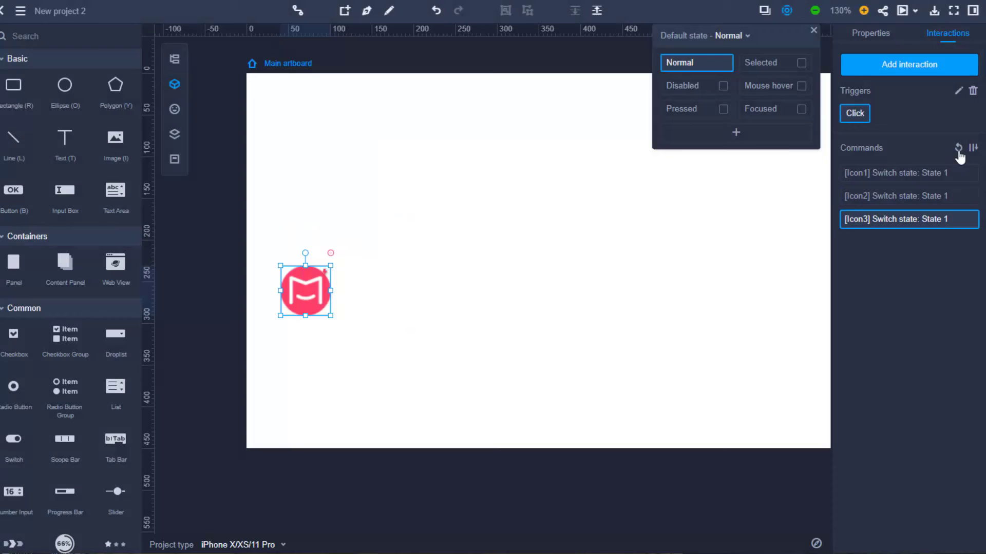